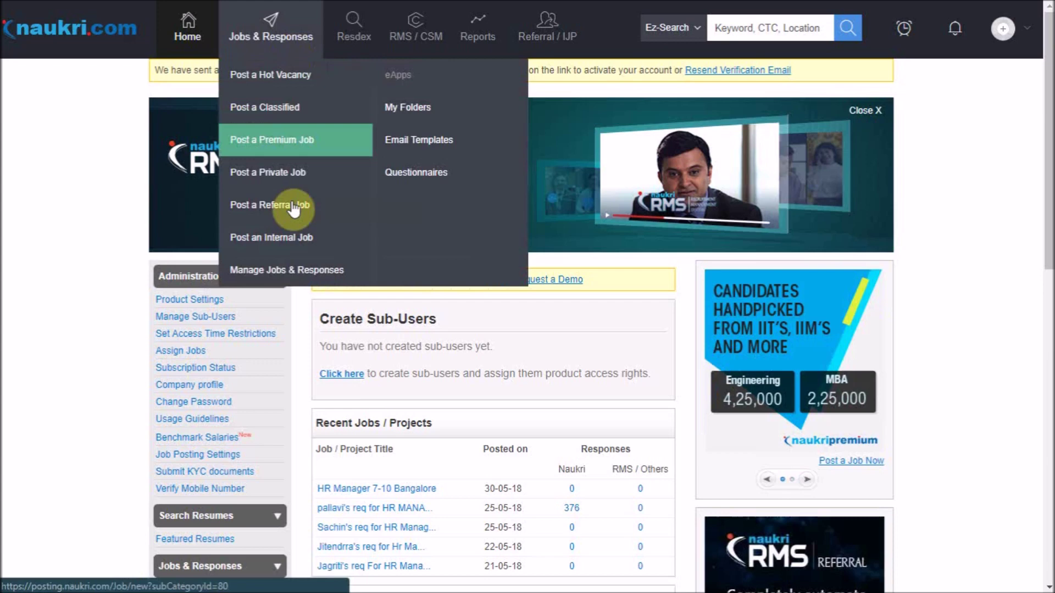
Open the Manage Jobs & Responses page from the Jobs & Responses menu.
click(290, 270)
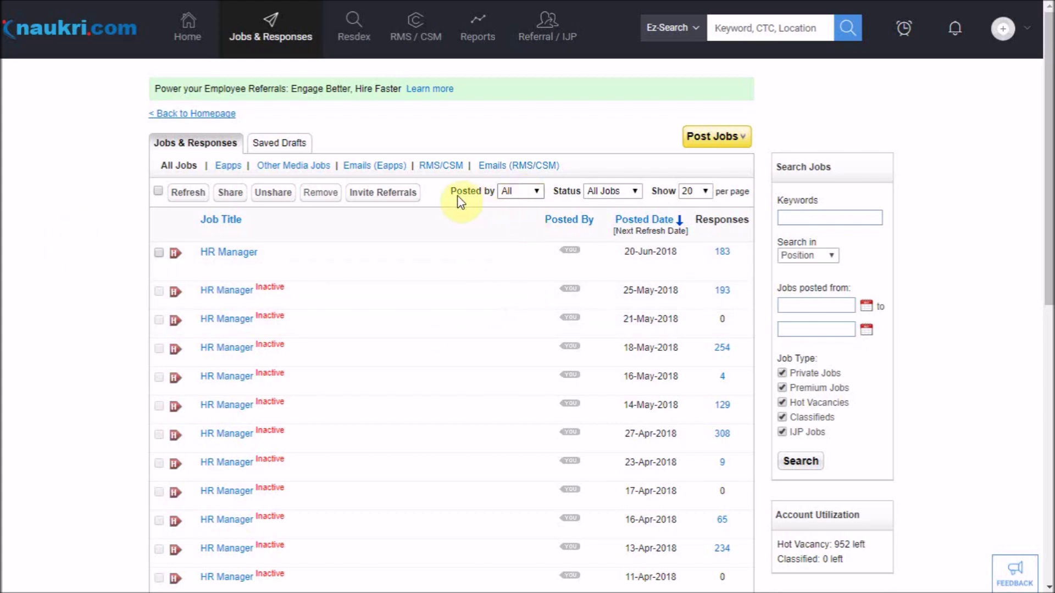
Leave the Posted by filter unchanged and open the HR Manager job's 183 responses.
click(534, 191)
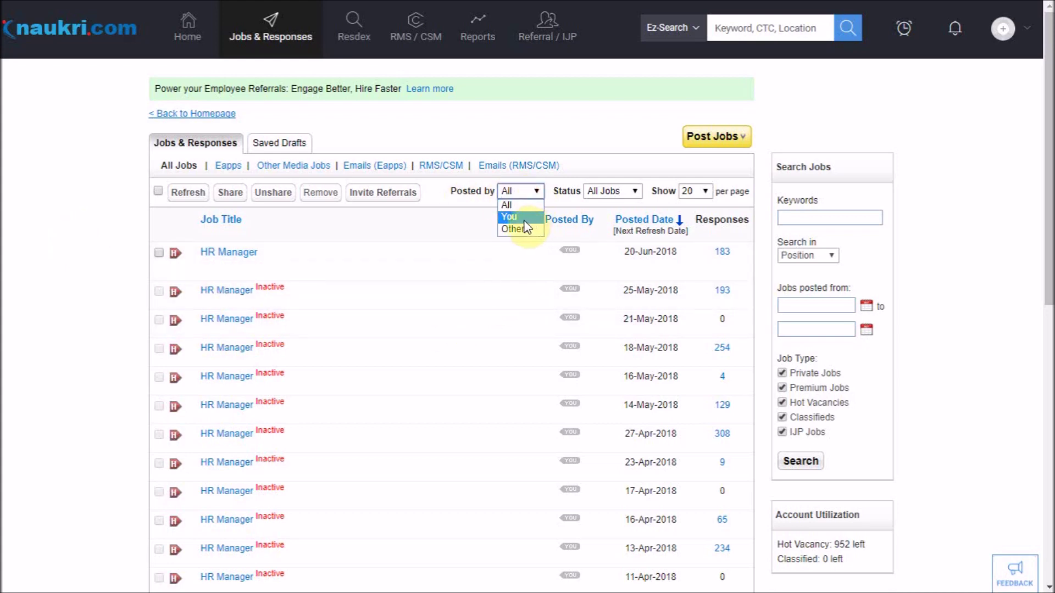
click(640, 126)
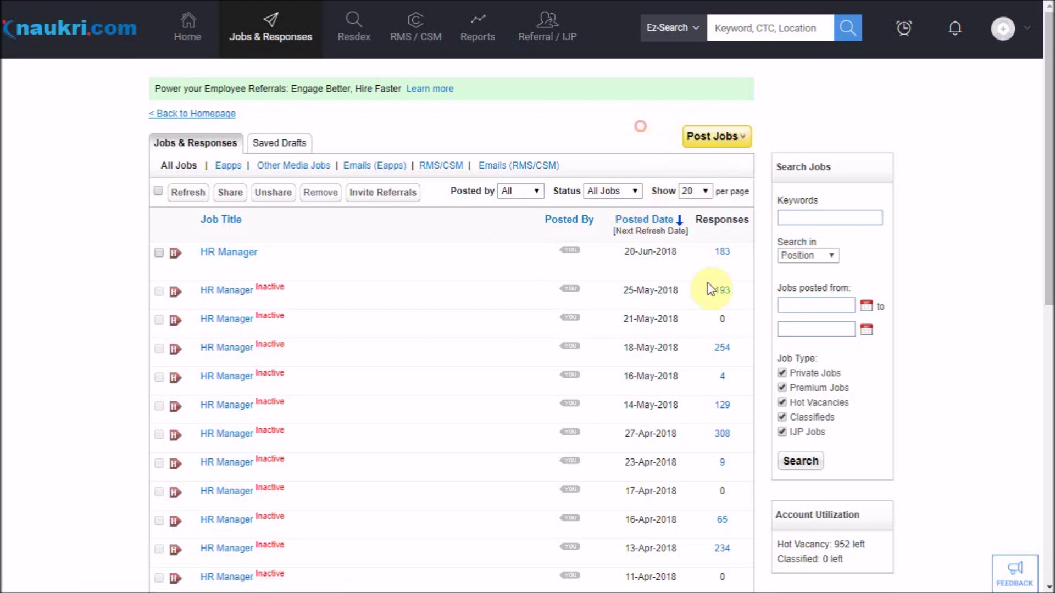
drag(781, 201, 834, 202)
click(824, 218)
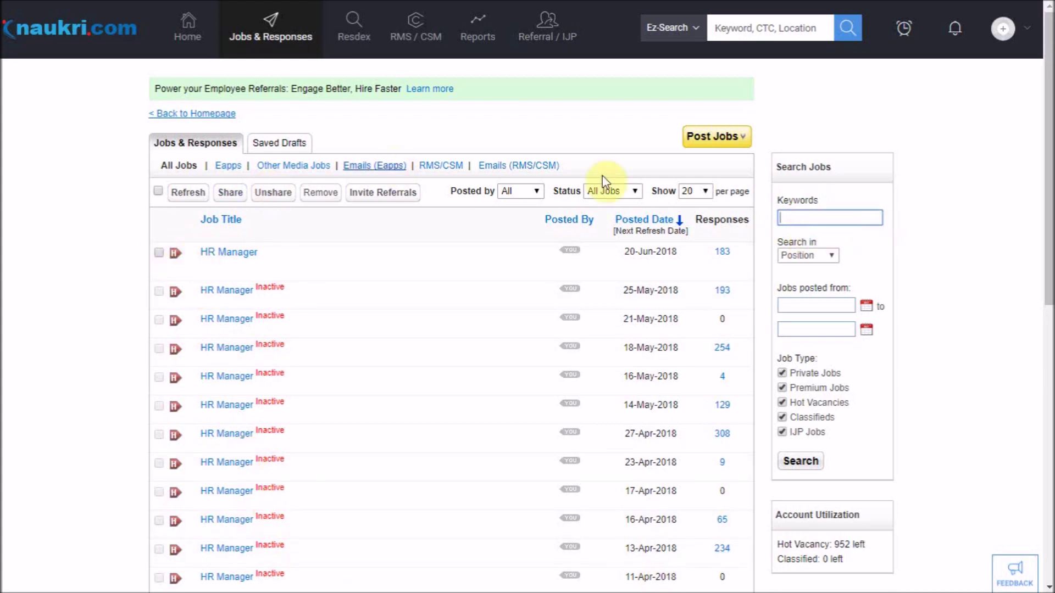
click(720, 252)
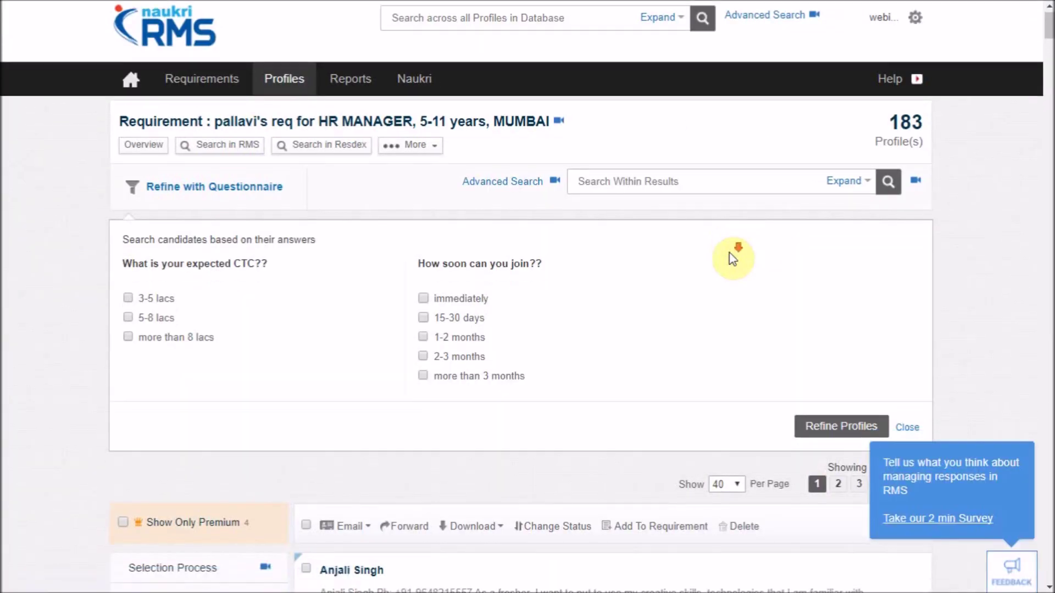
scroll(732, 258, down, 2)
scroll(733, 259, down, 2)
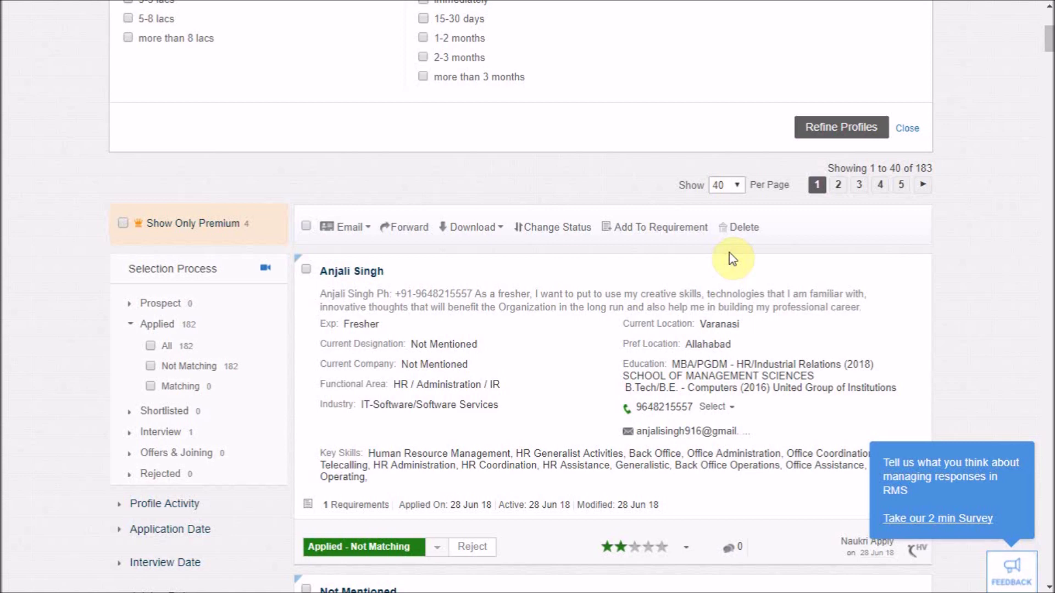
scroll(733, 258, up, 3)
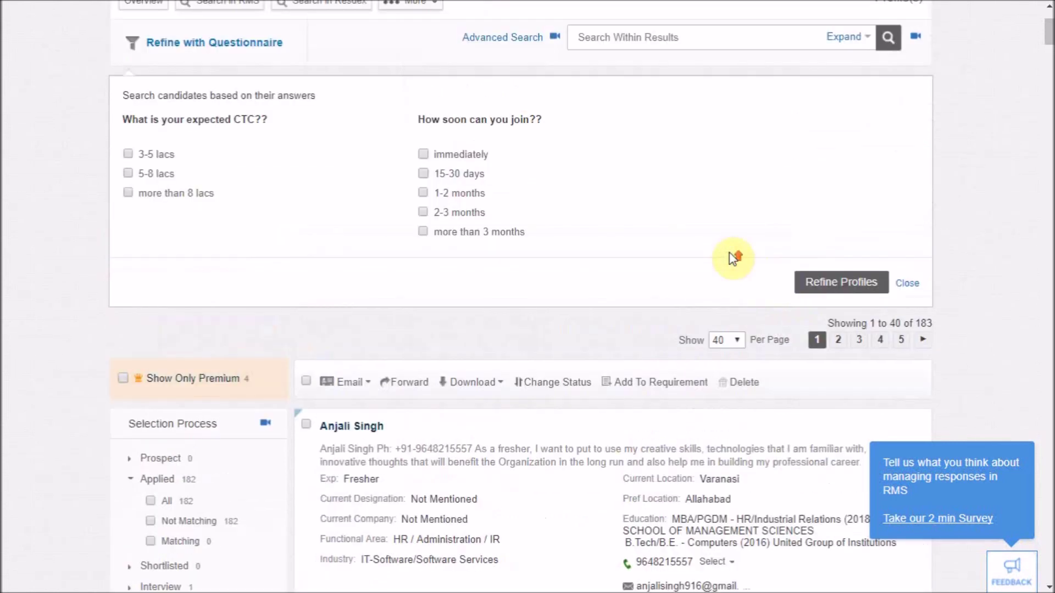
scroll(732, 258, up, 2)
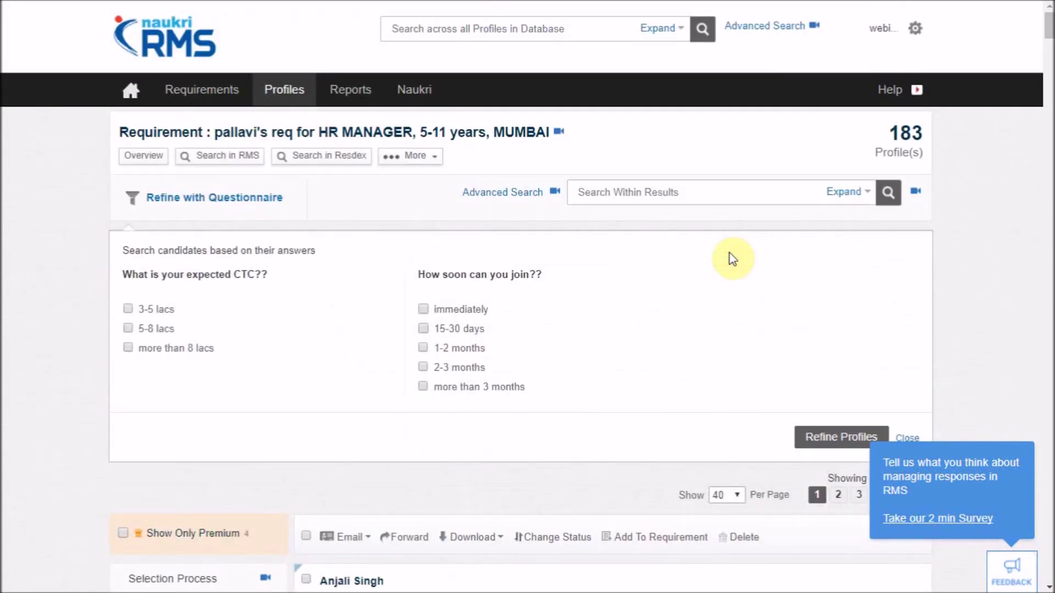